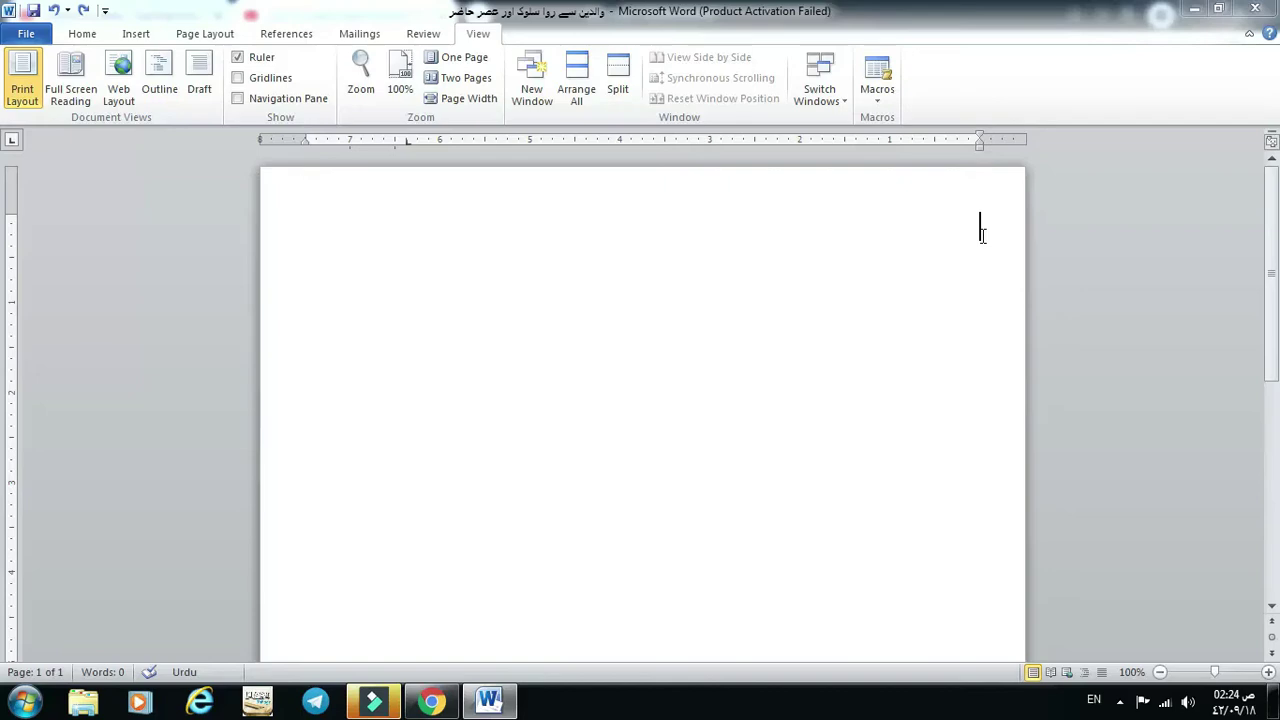
Paste the Urdu essay into the empty document and return to the start of page 1
{"action": "key", "text": "ctrl+v"}
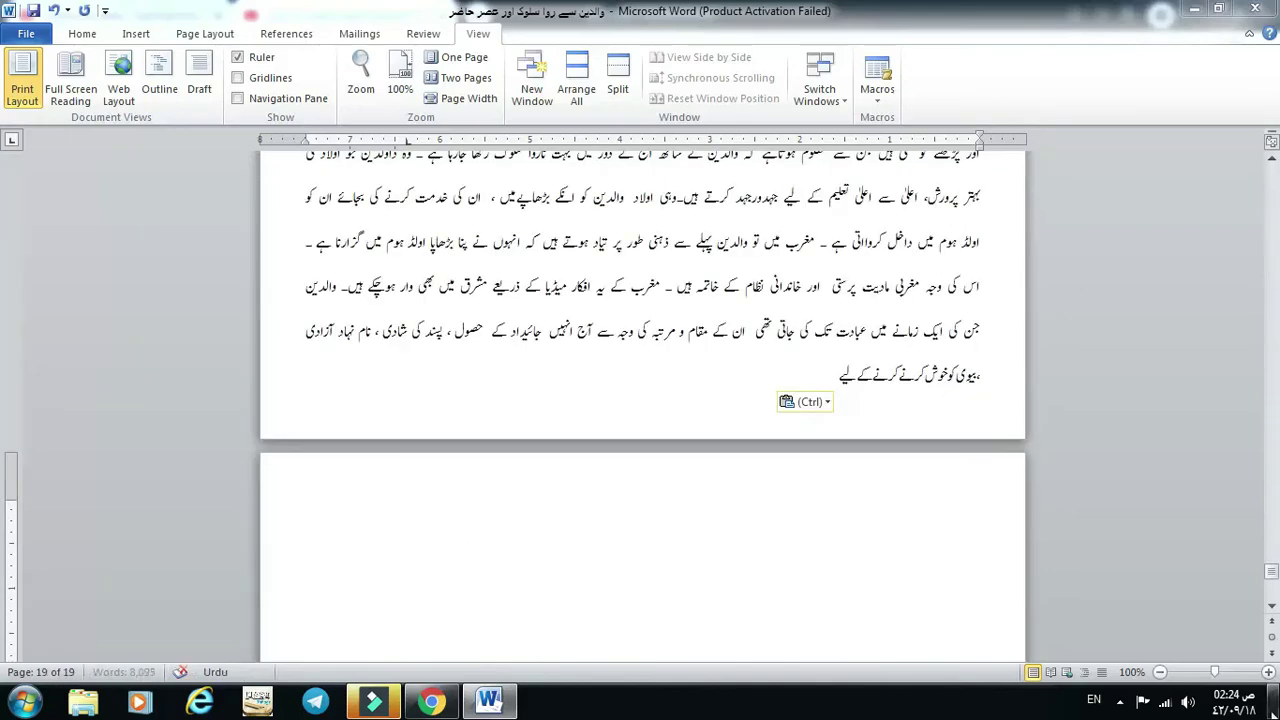
{"action": "left_click_drag", "start_coordinate": [1272, 571], "coordinate": [1272, 160]}
{"action": "left_click", "coordinate": [991, 228]}
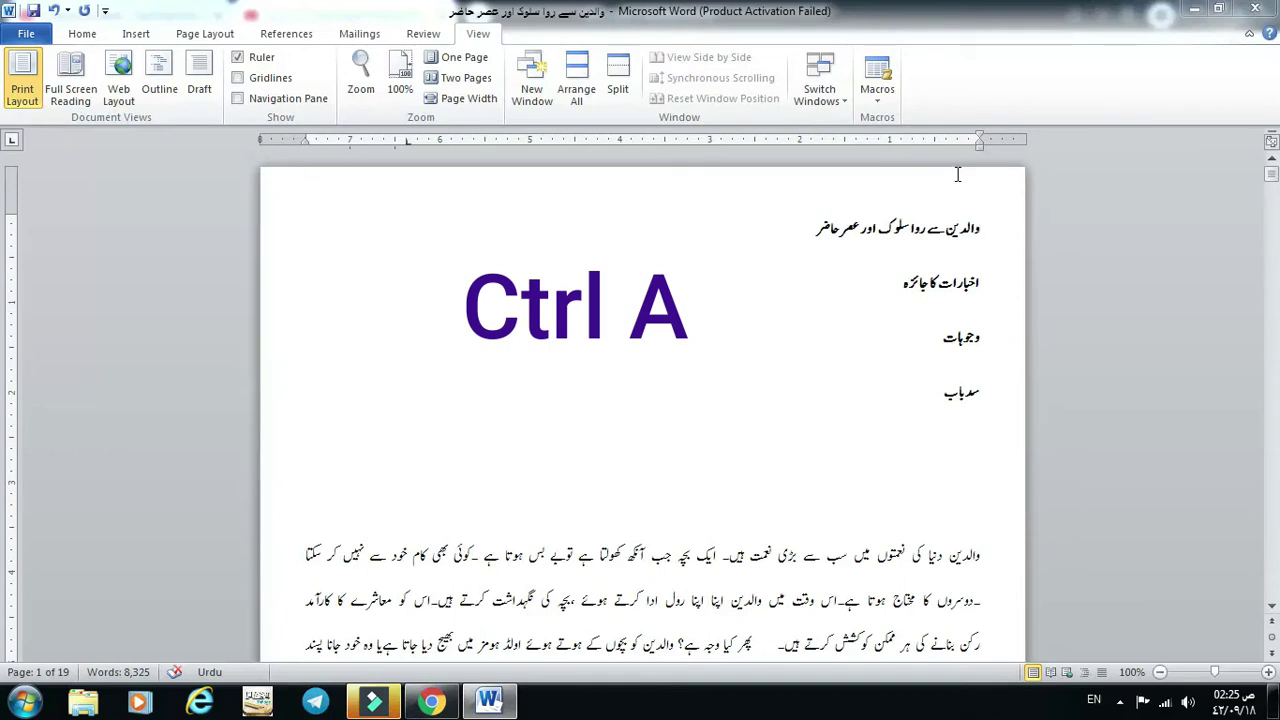
Select all 8,325 words of the Urdu essay with Ctrl+A and Home's Select All
{"action": "key", "text": "ctrl+a"}
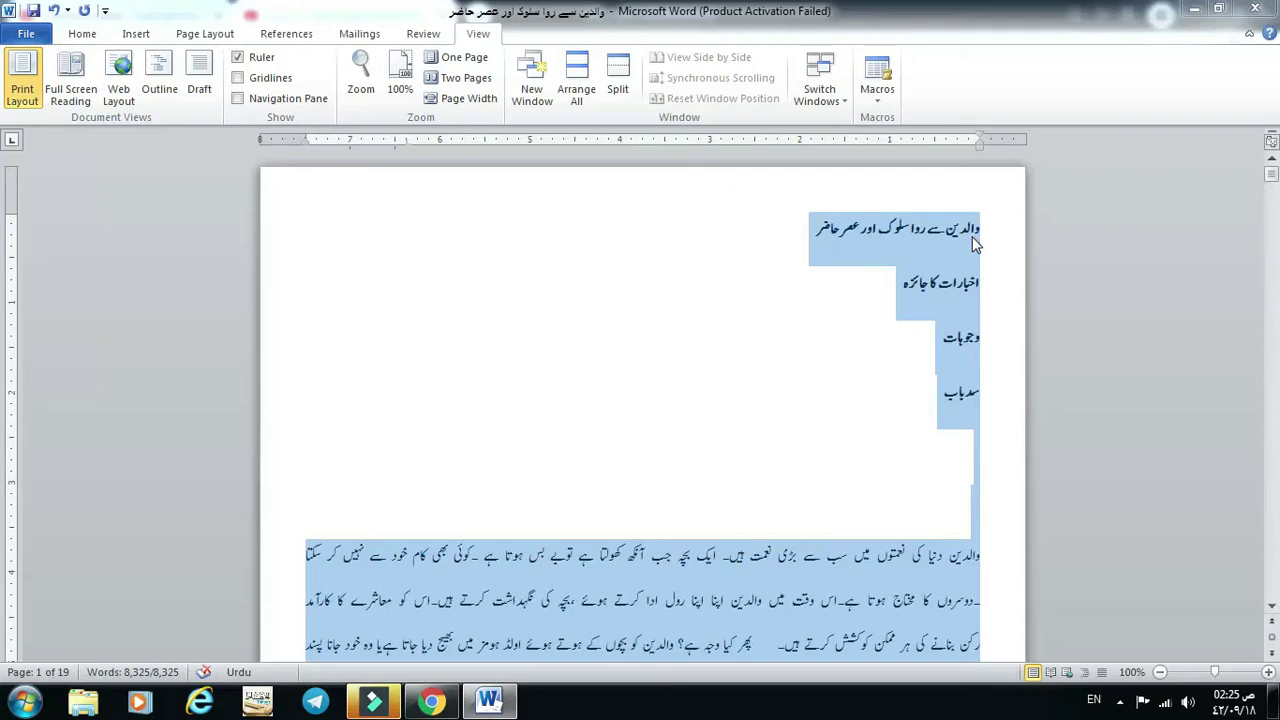
{"action": "left_click", "coordinate": [84, 36]}
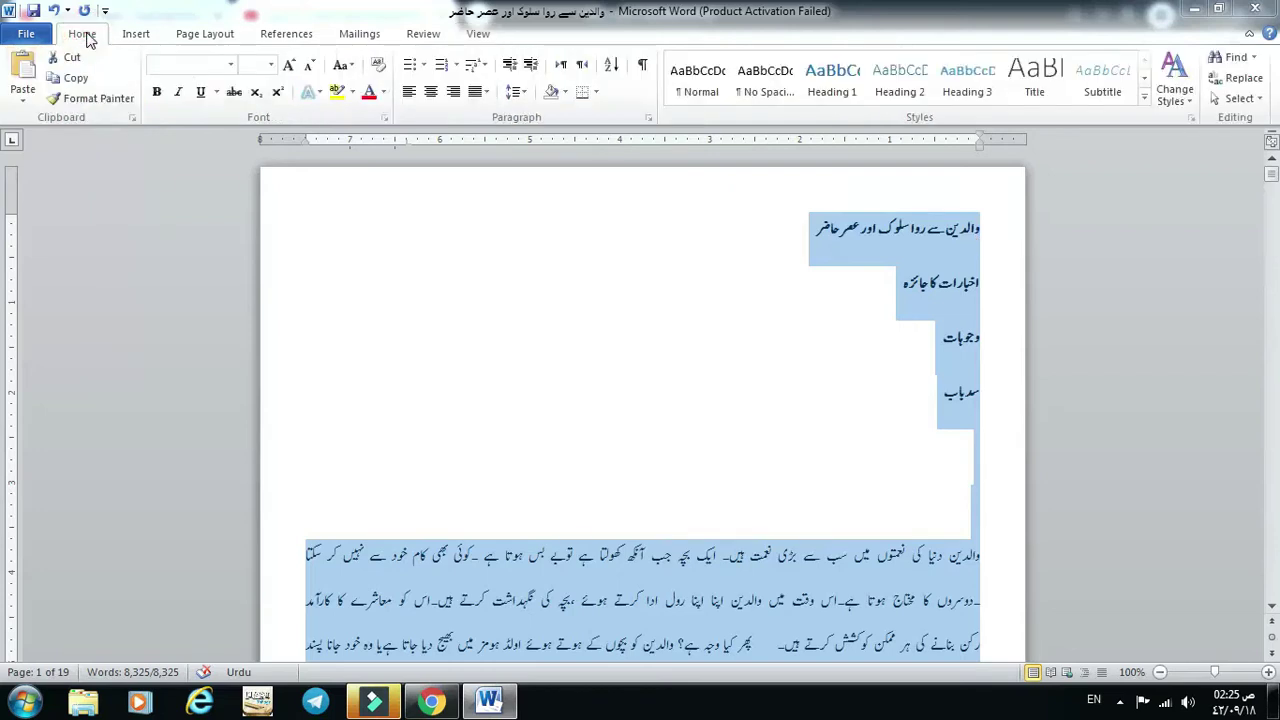
{"action": "left_click", "coordinate": [1262, 100]}
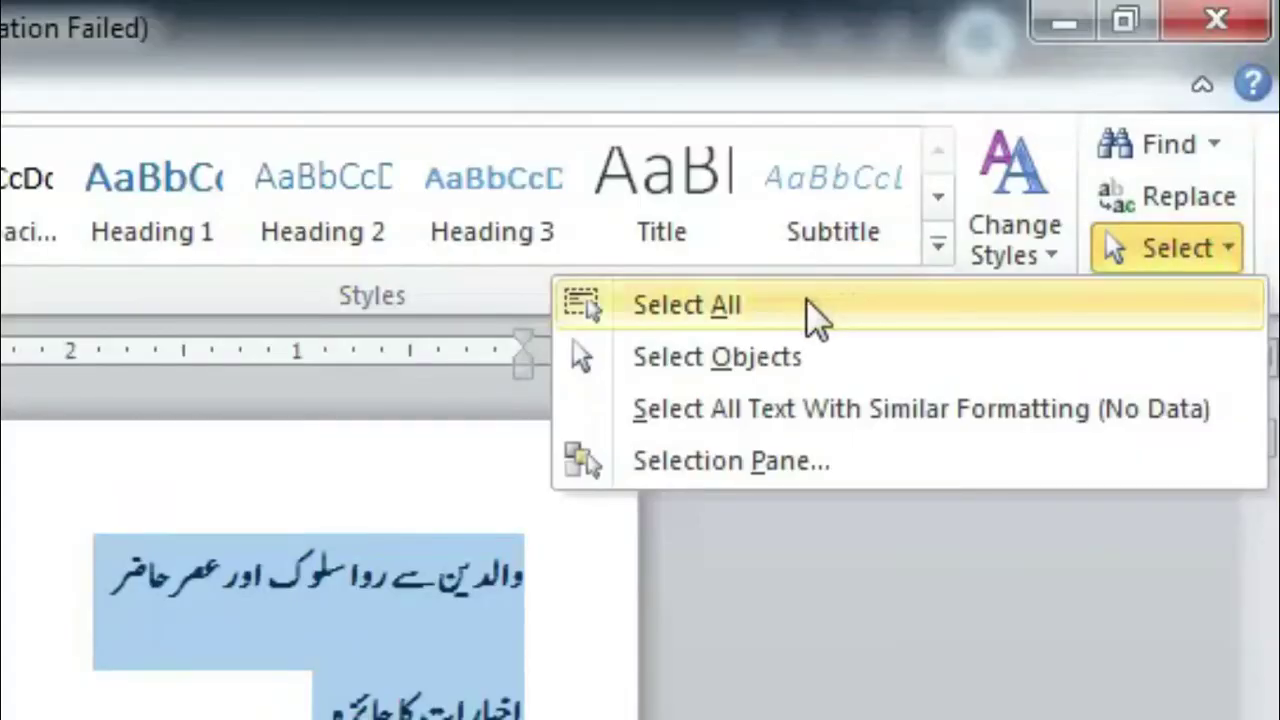
{"action": "left_click", "coordinate": [808, 316]}
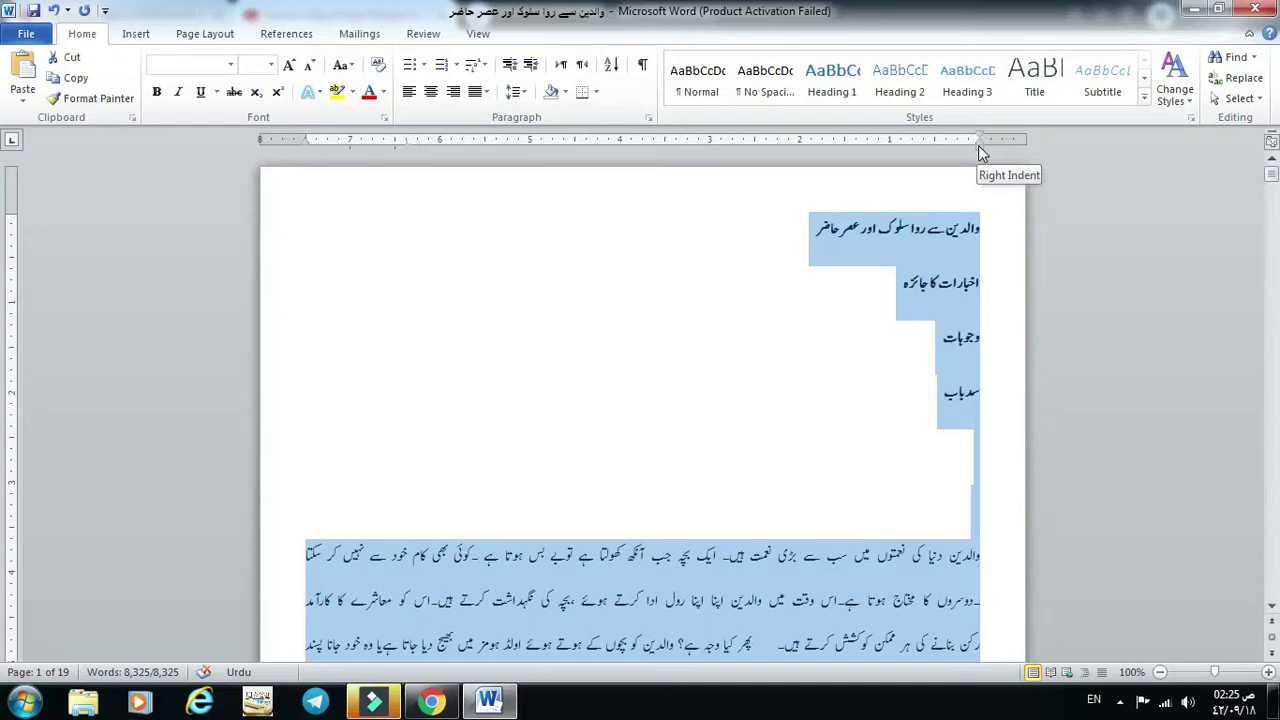
Drag the ruler's right indent marker left, lengthening the essay to 20 pages
{"action": "left_click_drag", "start_coordinate": [979, 143], "coordinate": [923, 143]}
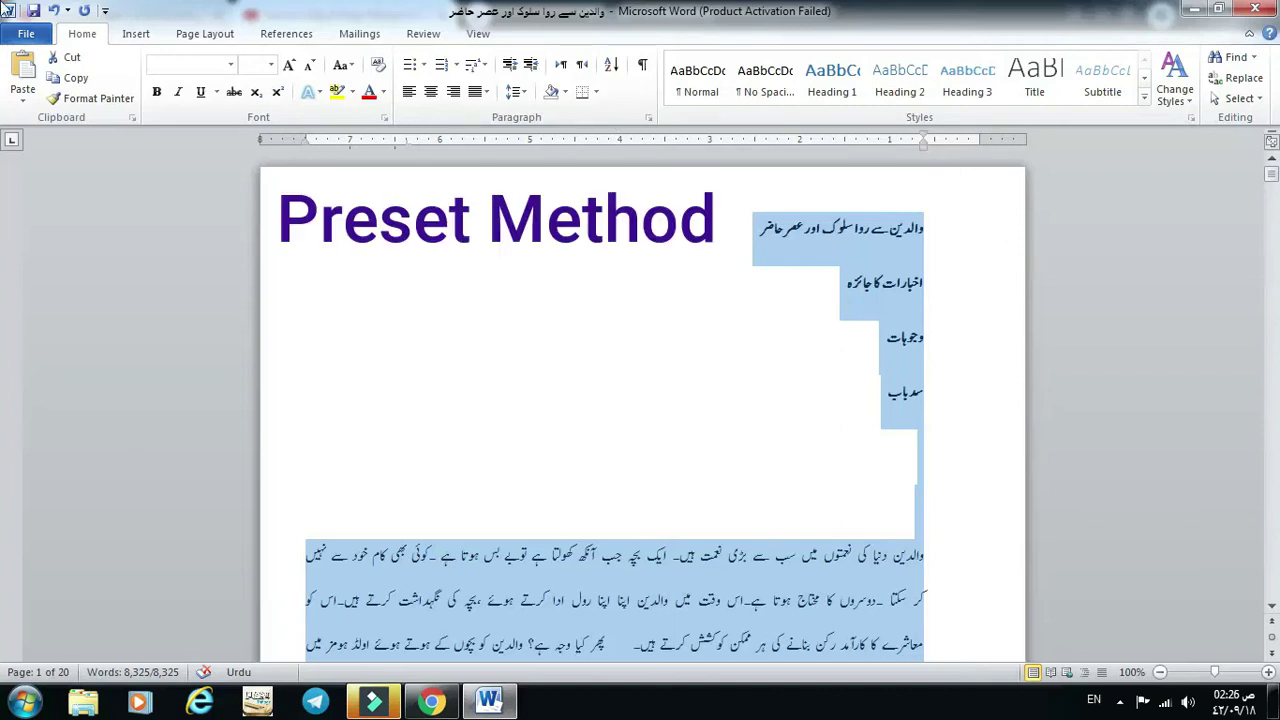
Apply Page Layout's Moderate margin preset, 1" top/bottom and 0.75" left/right
{"action": "left_click", "coordinate": [205, 36]}
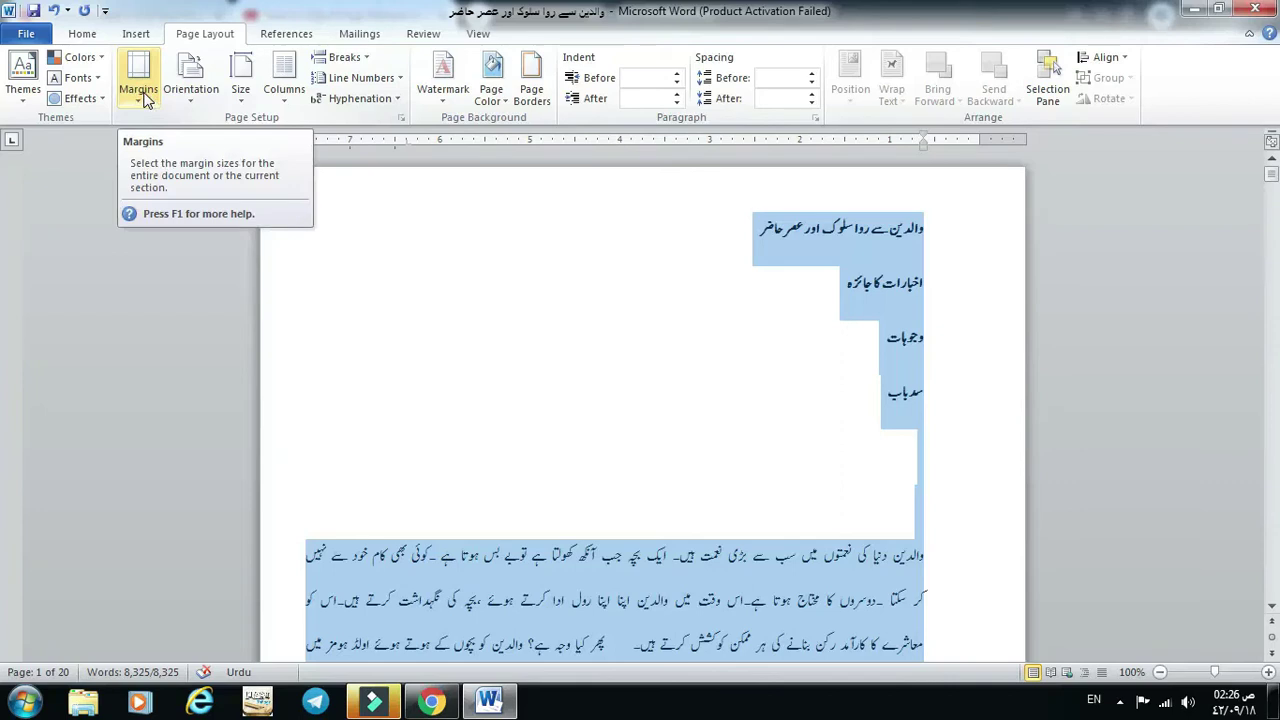
{"action": "left_click", "coordinate": [145, 100]}
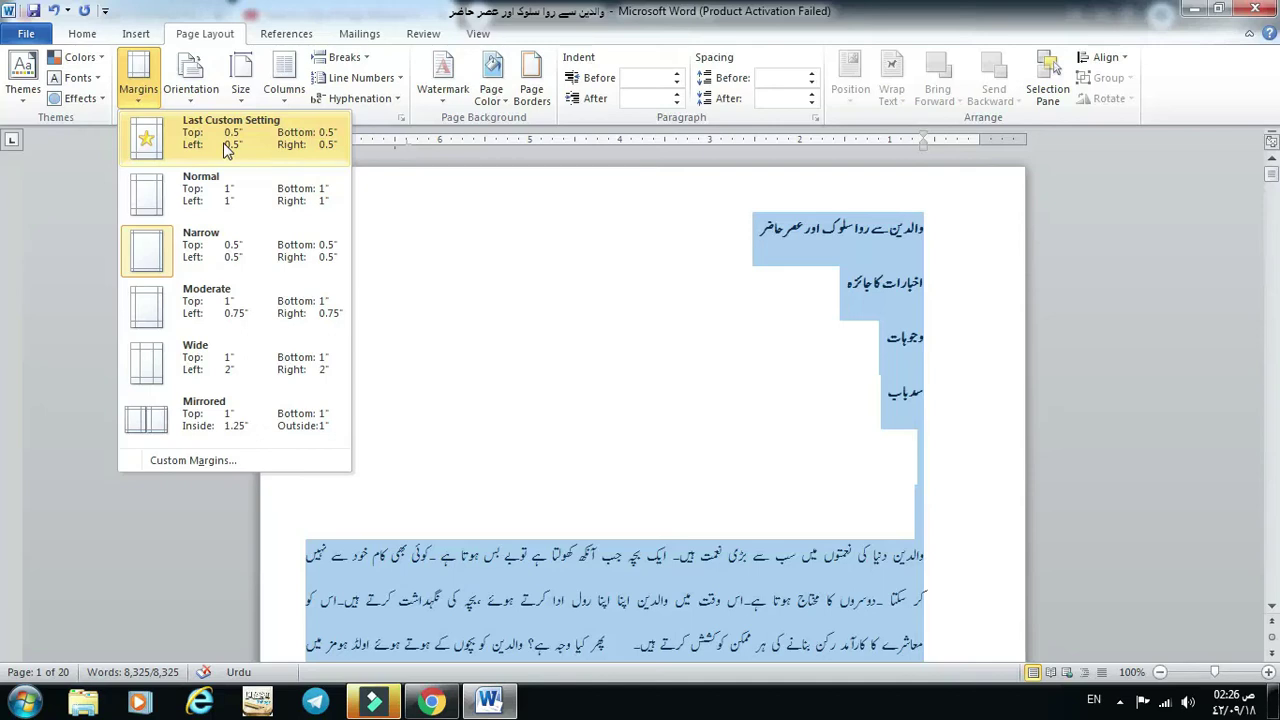
{"action": "left_click", "coordinate": [240, 315]}
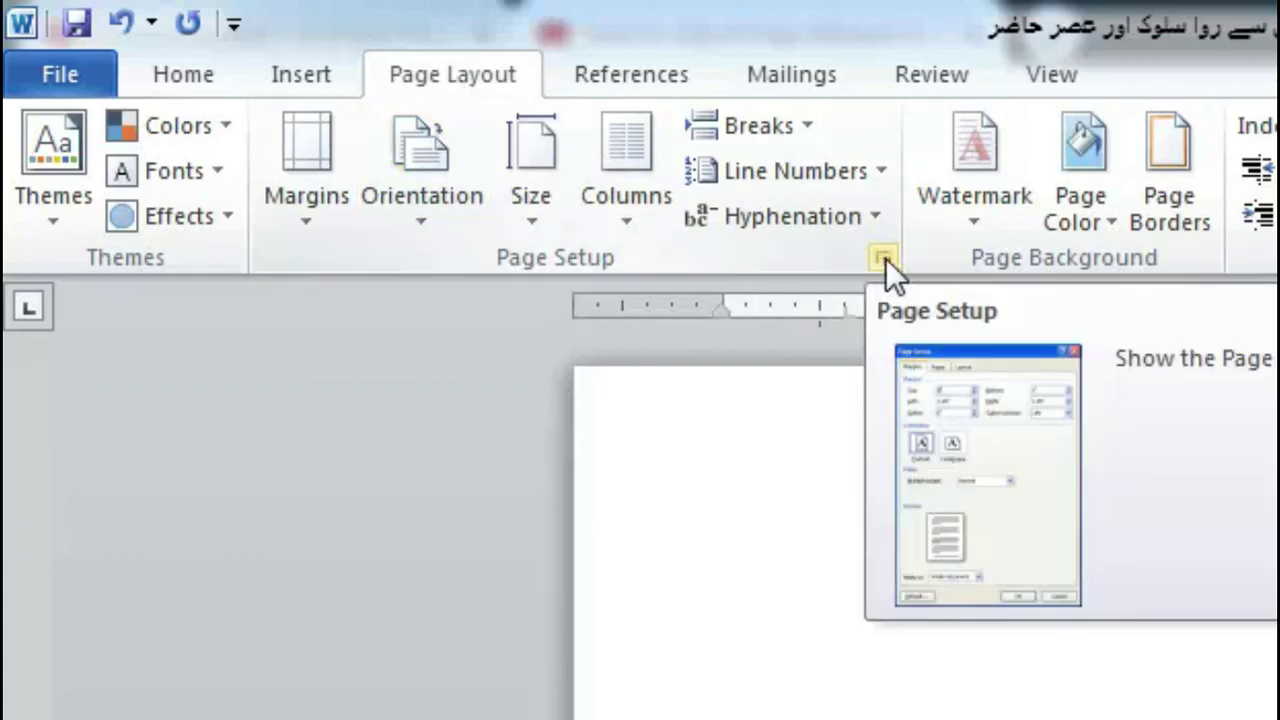
Confirm 1" top/bottom and 0.75" left/right margins for the whole document in Page Setup
{"action": "left_click", "coordinate": [885, 258]}
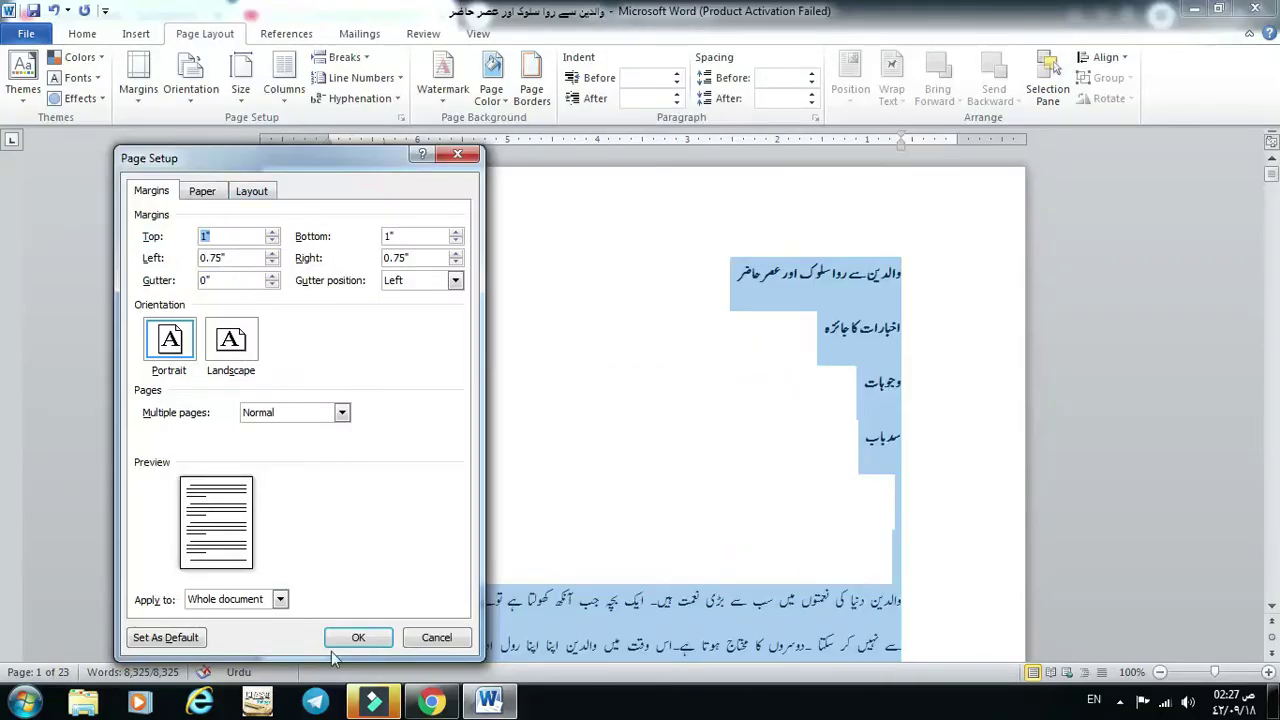
{"action": "left_click", "coordinate": [358, 640]}
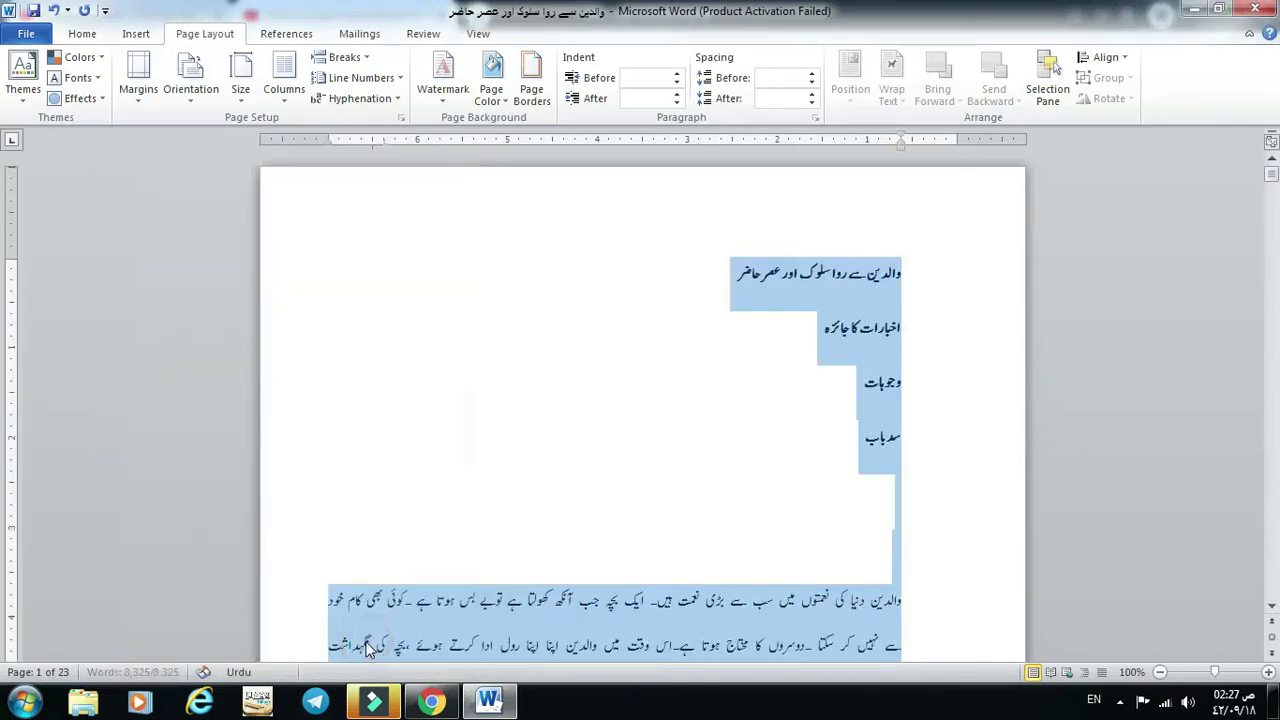